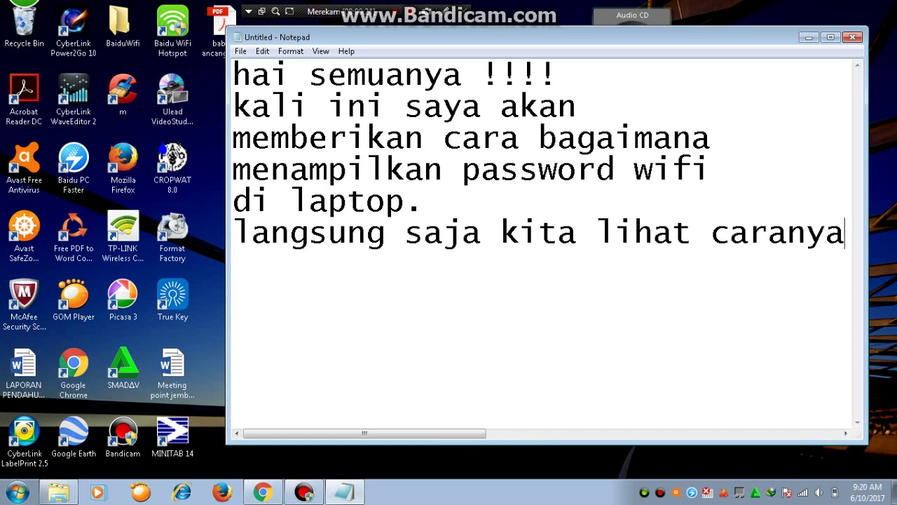
Step: Replace the greeting in the note with "pertama buka open network n" and, on a second line, "sharing center"
{"action": "key", "text": "ctrl+a"}
{"action": "key", "text": "BackSpace"}
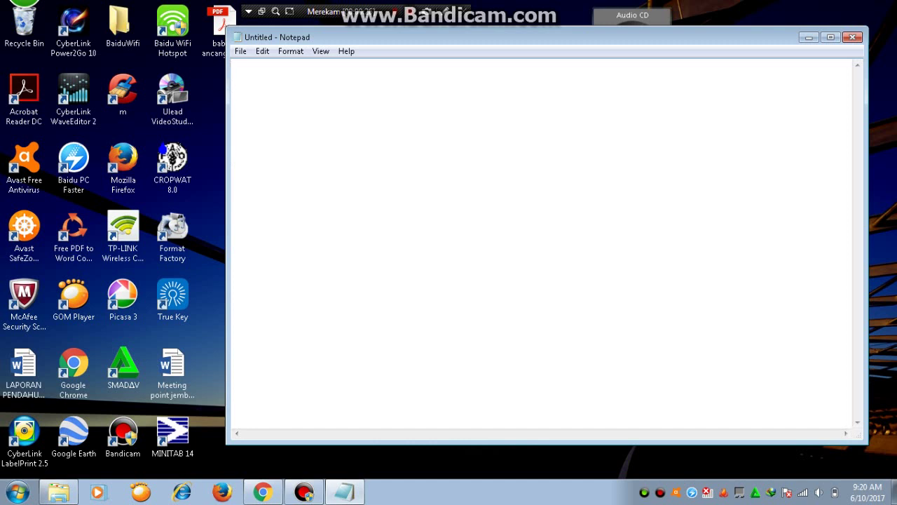
{"action": "type", "text": "pert"}
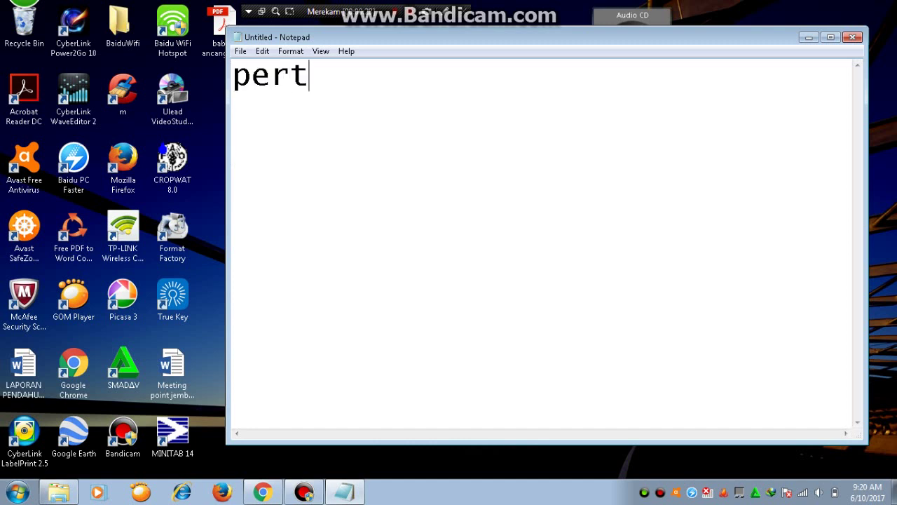
{"action": "type", "text": "ama buk"}
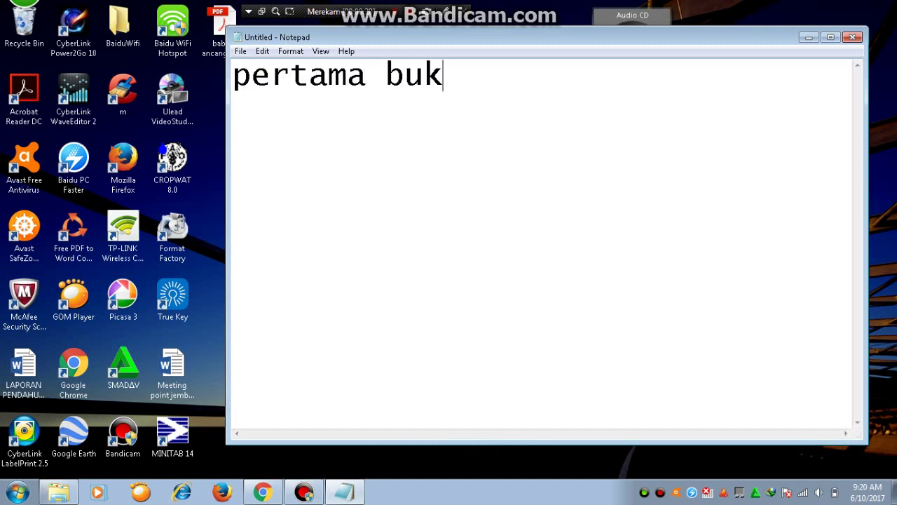
{"action": "type", "text": "a open"}
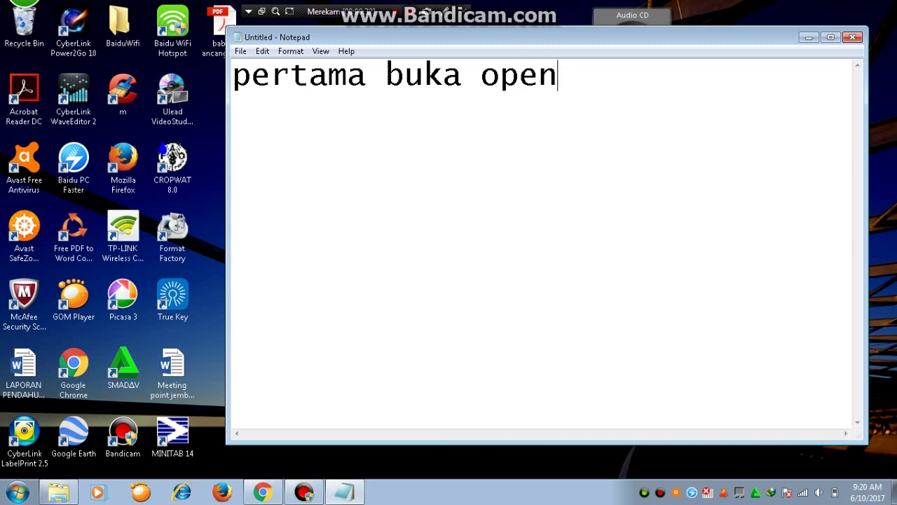
{"action": "type", "text": " networ"}
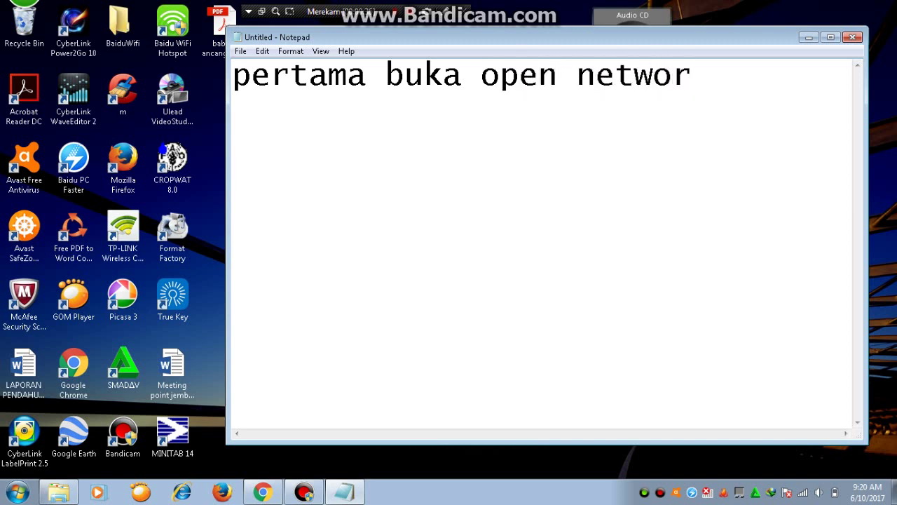
{"action": "type", "text": "k n "}
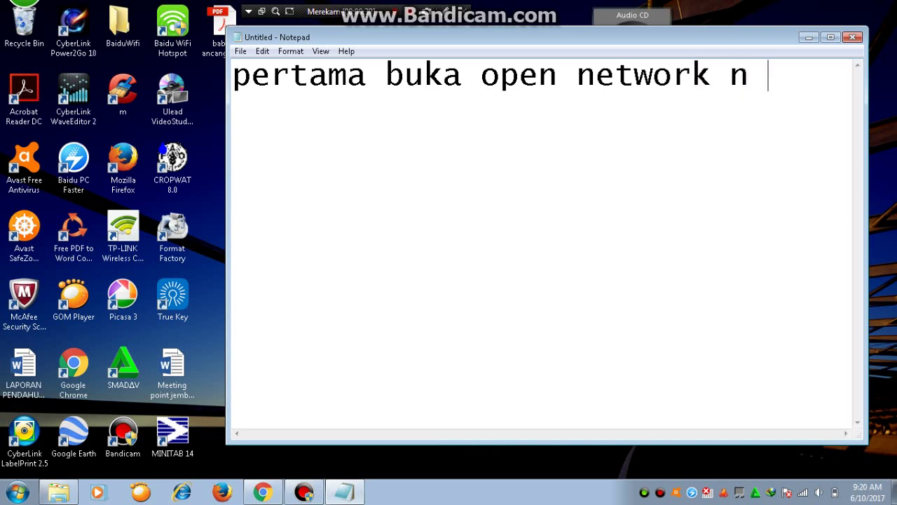
{"action": "type", "text": "shari"}
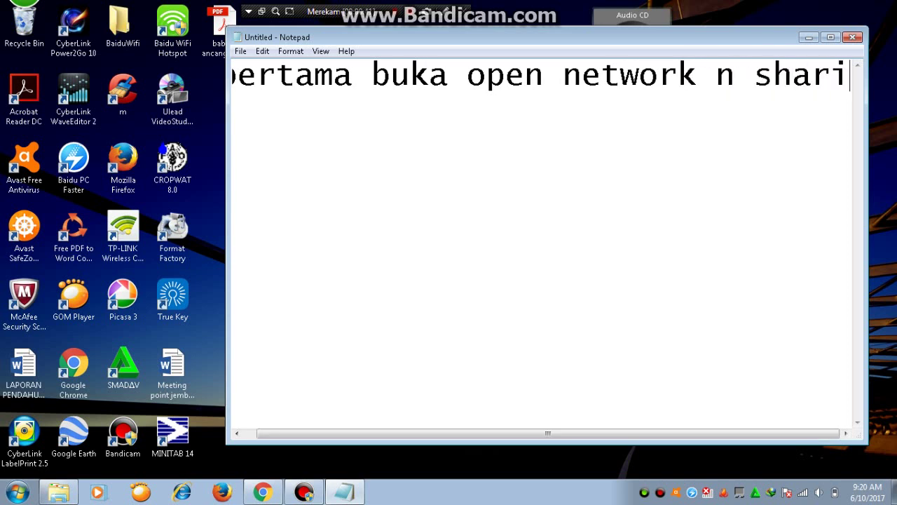
{"action": "key", "text": "BackSpace"}
{"action": "key", "text": "BackSpace"}
{"action": "key", "text": "BackSpace"}
{"action": "key", "text": "BackSpace"}
{"action": "key", "text": "BackSpace"}
{"action": "key", "text": "Return"}
{"action": "type", "text": "shar"}
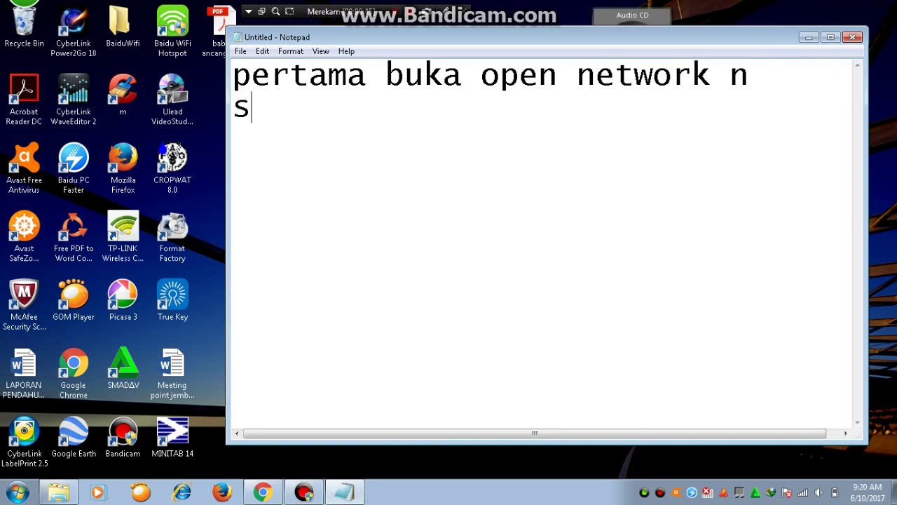
{"action": "type", "text": "in"}
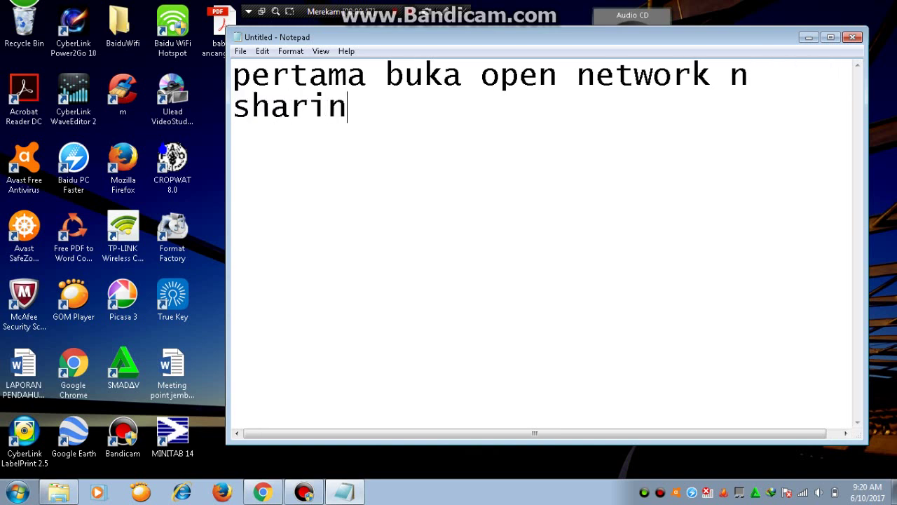
{"action": "type", "text": "g center"}
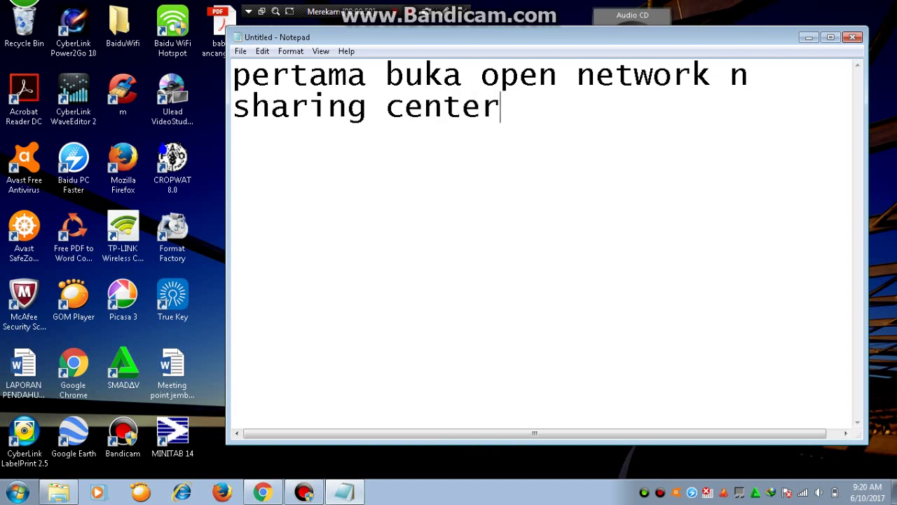
Step: Clear the note, minimize it and open the Network and Sharing Center
{"action": "key", "text": "ctrl+a"}
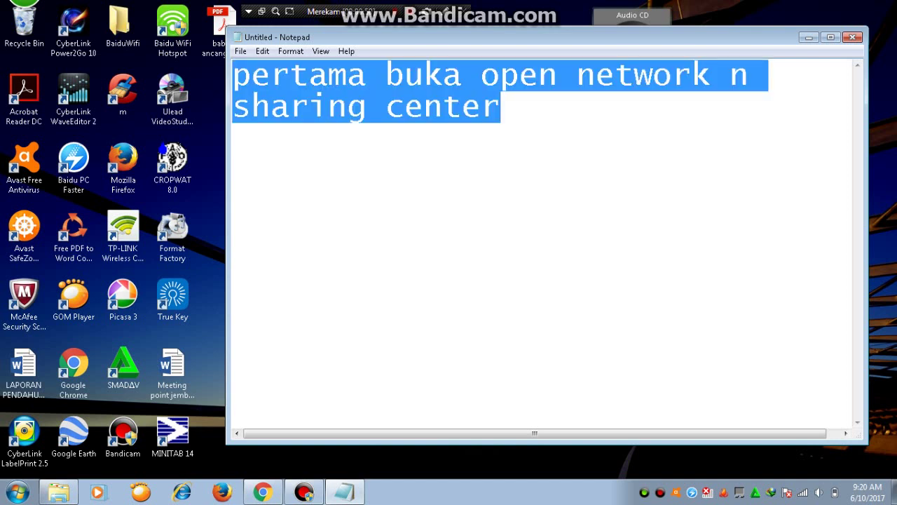
{"action": "key", "text": "BackSpace"}
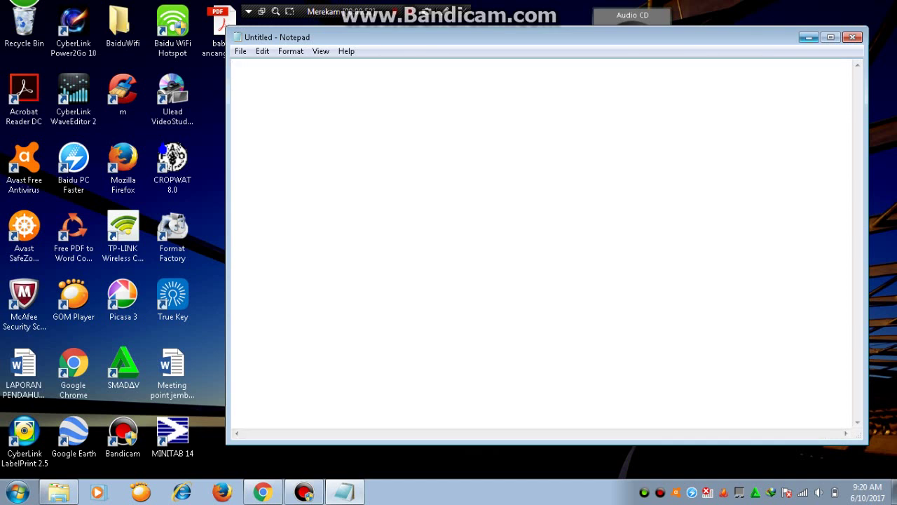
{"action": "left_click", "coordinate": [809, 37]}
{"action": "right_click", "coordinate": [804, 492]}
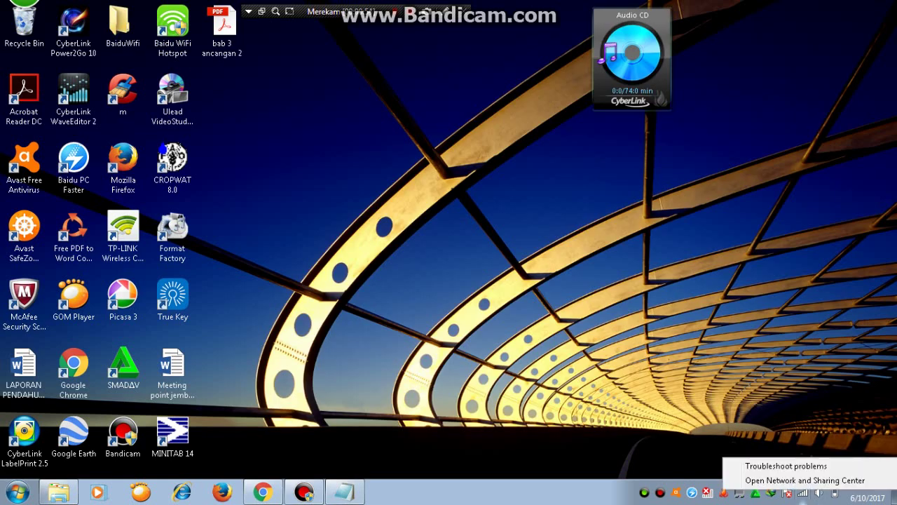
{"action": "left_click", "coordinate": [805, 481]}
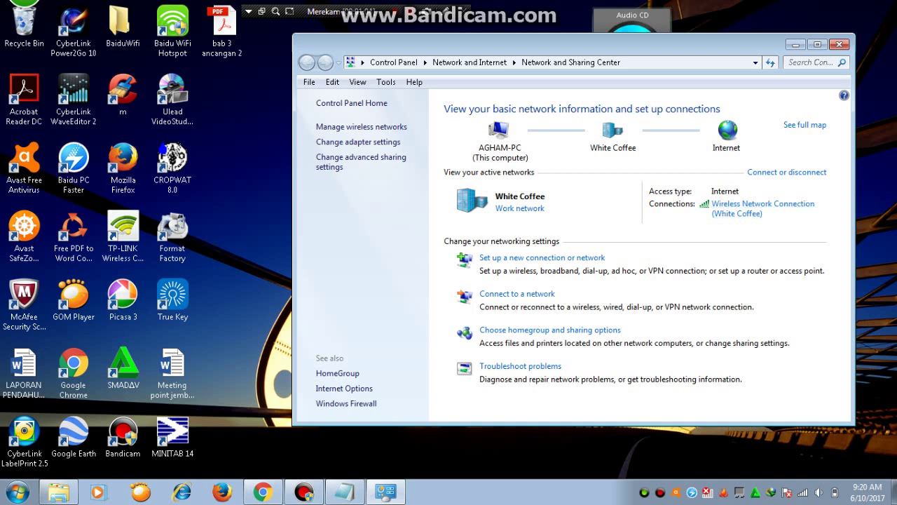
Step: Switch to Notepad and write "klik wireless network" in the empty note
{"action": "mouse_move", "coordinate": [345, 493]}
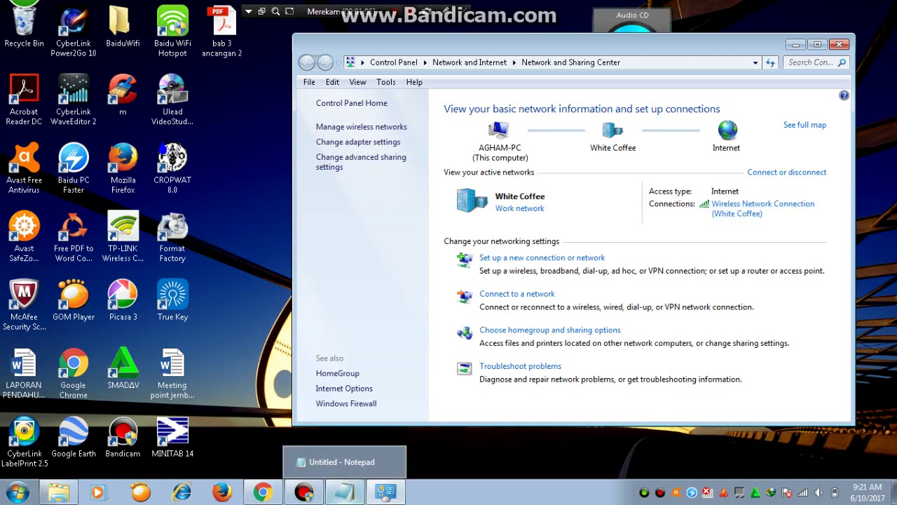
{"action": "left_click", "coordinate": [345, 492]}
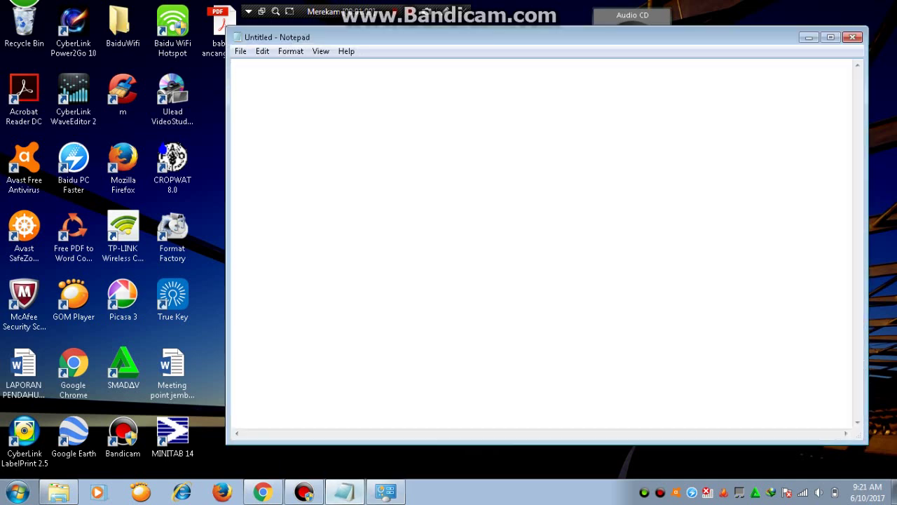
{"action": "type", "text": "klik w"}
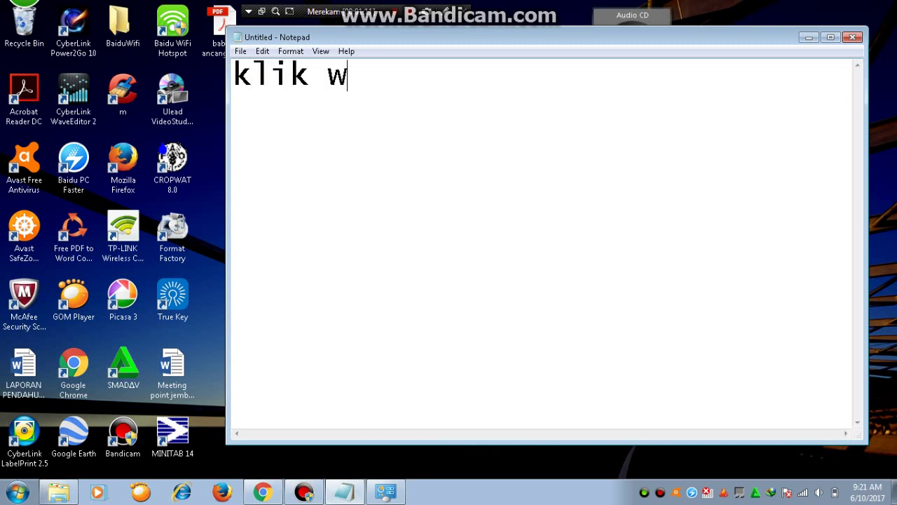
{"action": "type", "text": "irele"}
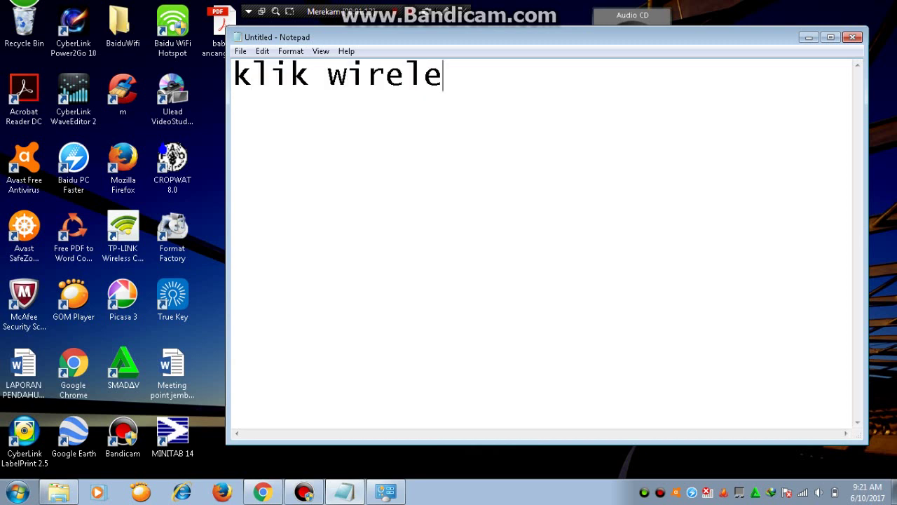
{"action": "type", "text": "ss ne"}
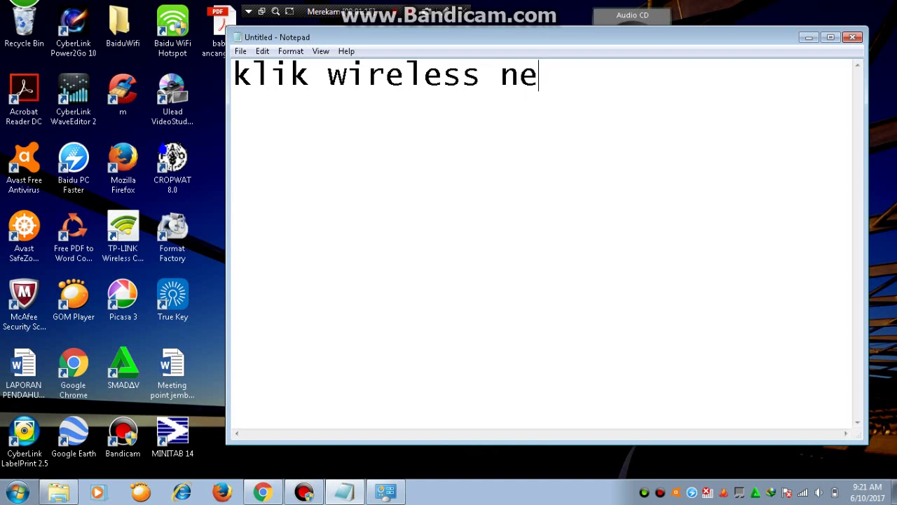
{"action": "type", "text": "twork"}
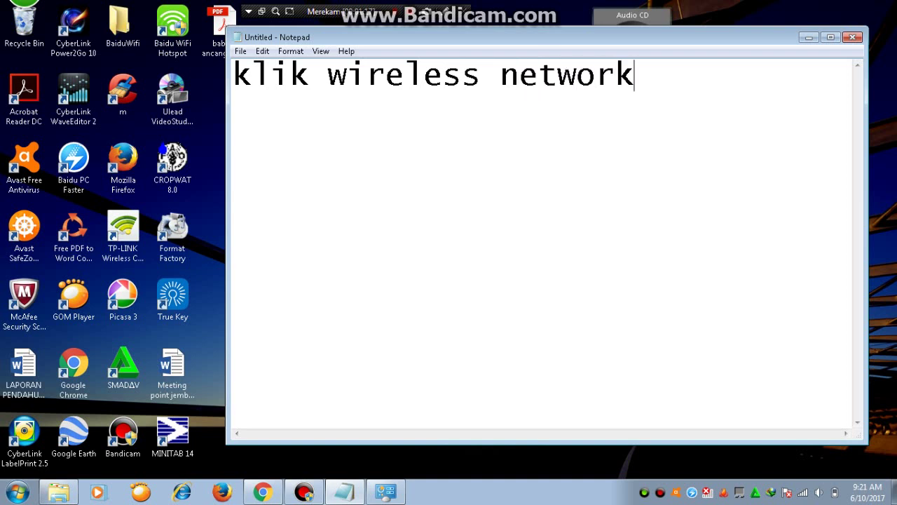
Step: Clear the note, minimize it and open the status of the White Coffee wireless connection
{"action": "key", "text": "ctrl+a"}
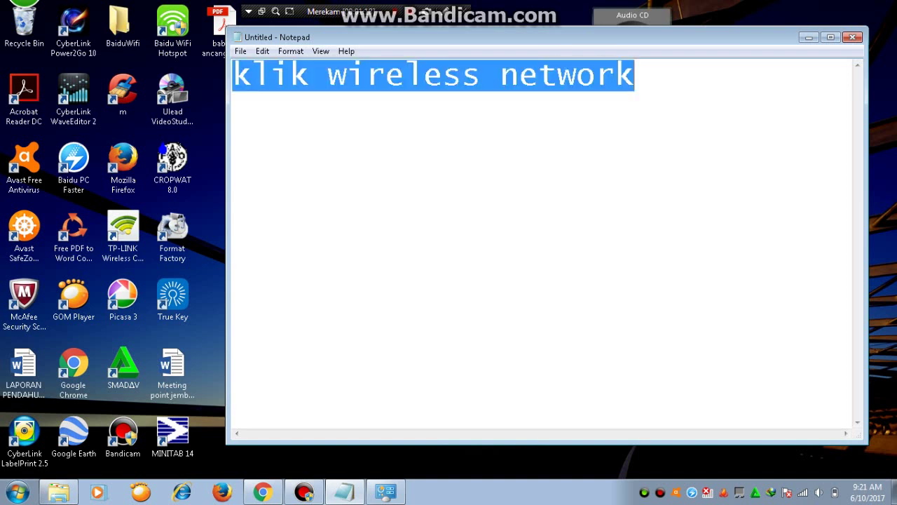
{"action": "key", "text": "BackSpace"}
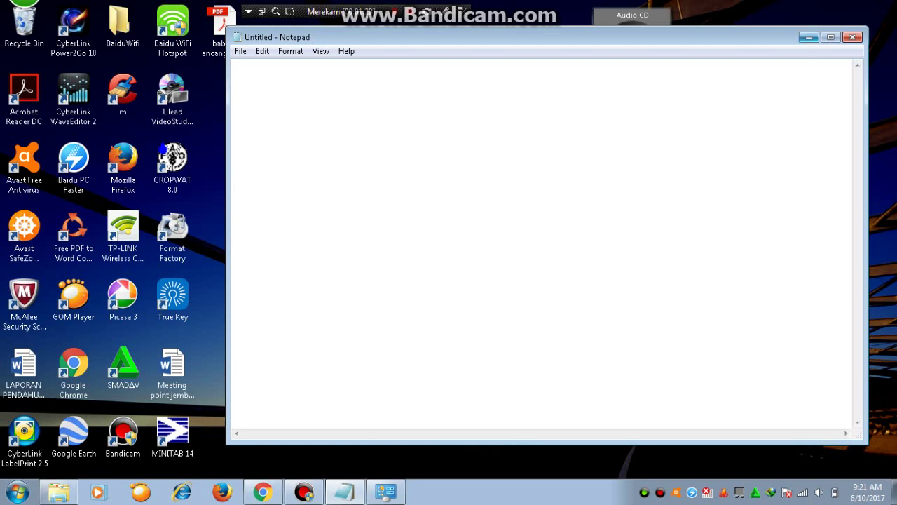
{"action": "left_click", "coordinate": [809, 38]}
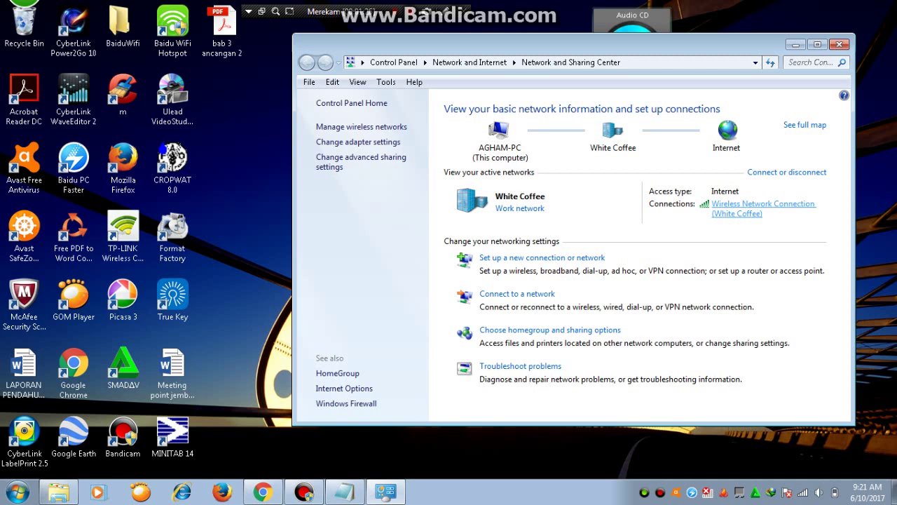
{"action": "left_click", "coordinate": [763, 205]}
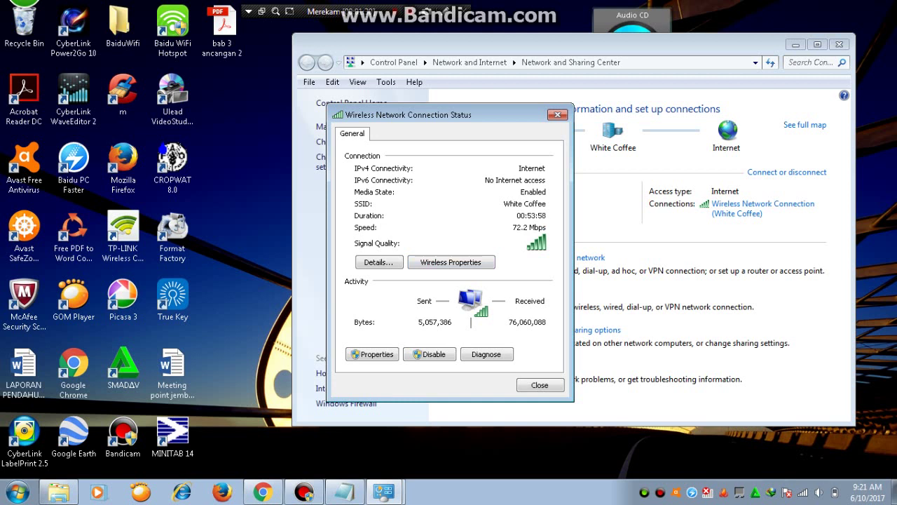
Step: Switch to Notepad and write "kemudian wireless properties" in the empty note
{"action": "left_click", "coordinate": [345, 492]}
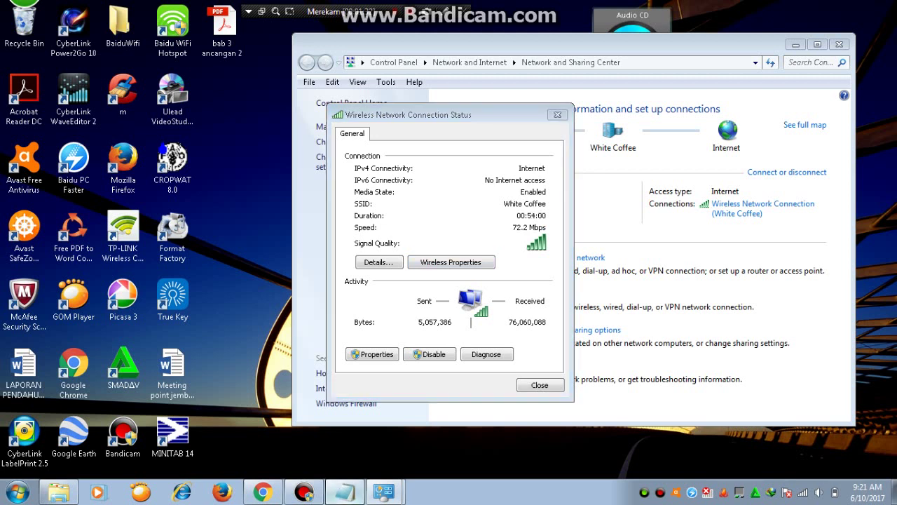
{"action": "type", "text": "kem"}
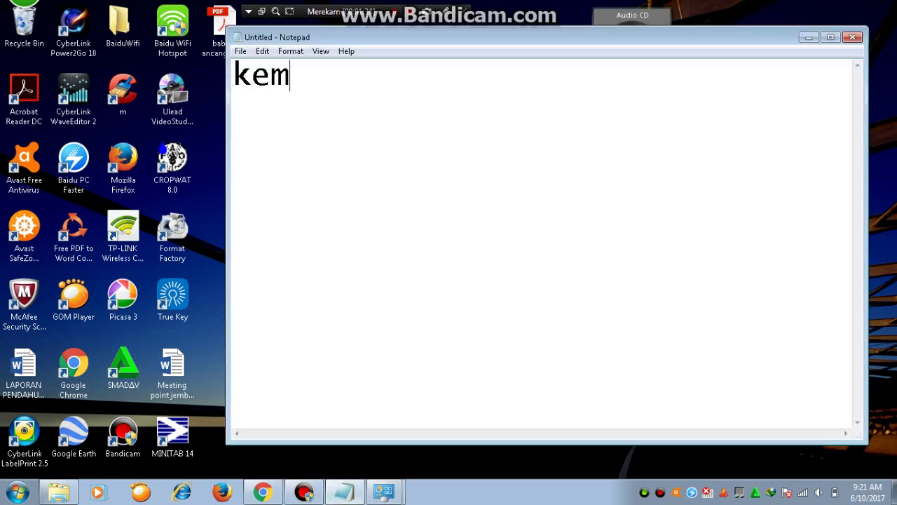
{"action": "type", "text": "udia"}
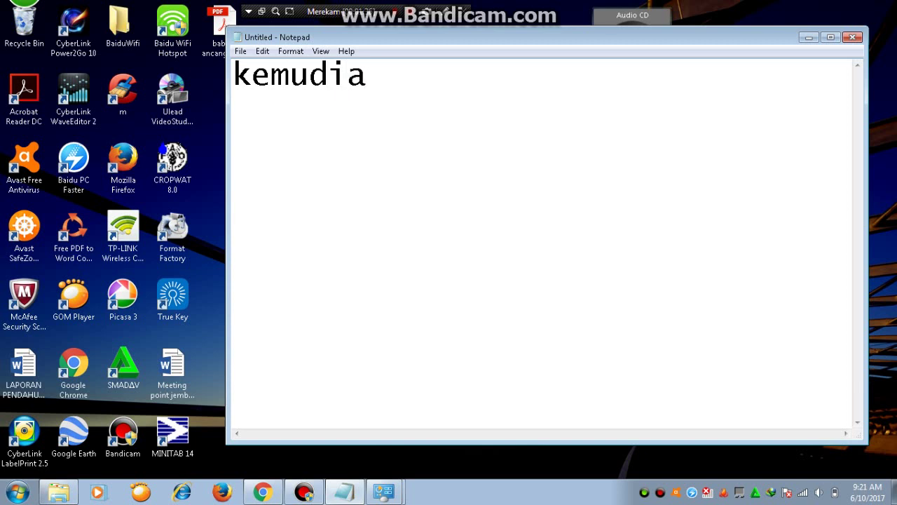
{"action": "type", "text": "n wi"}
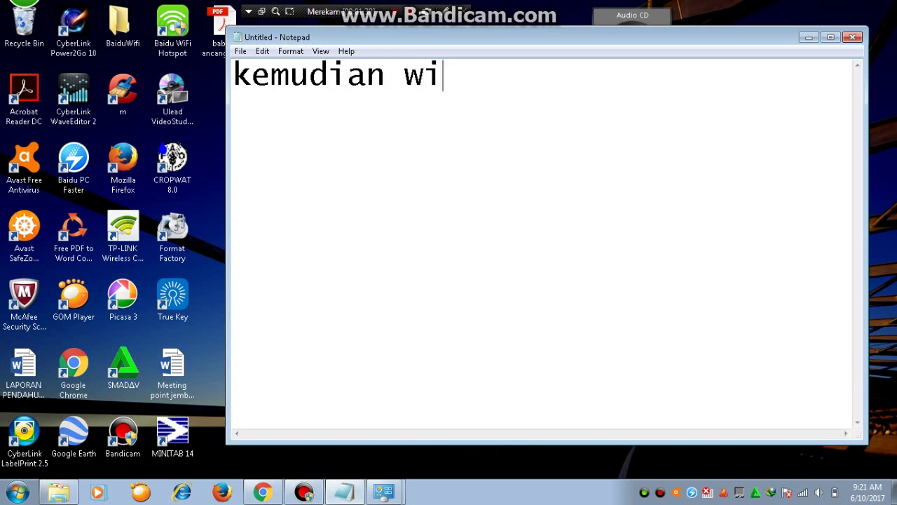
{"action": "type", "text": "reless "}
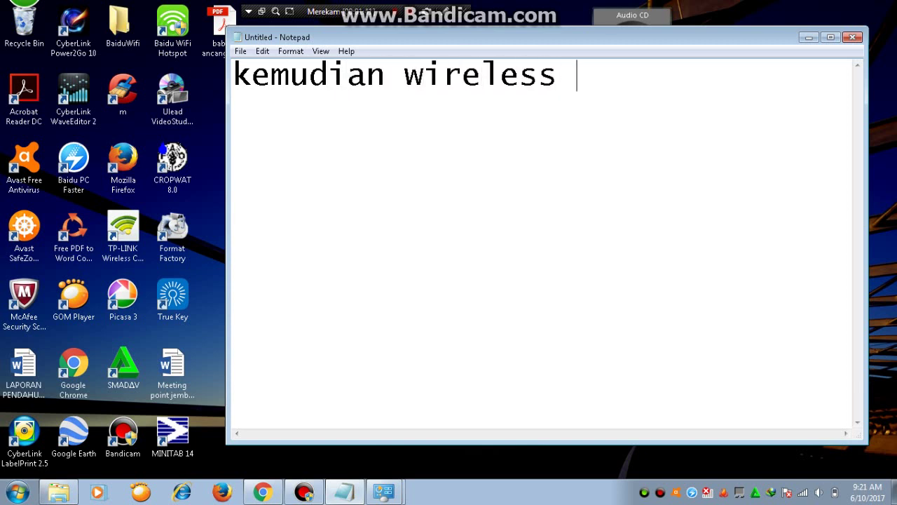
{"action": "type", "text": "prope"}
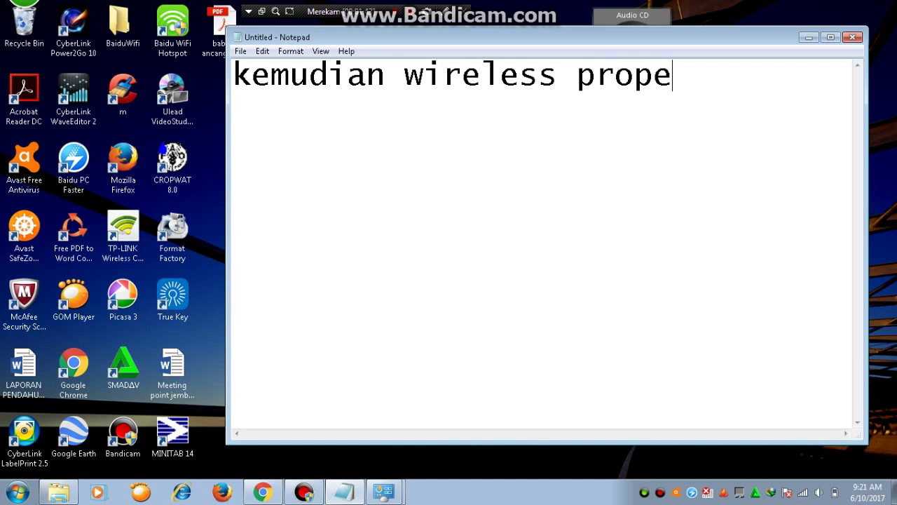
{"action": "type", "text": "rties"}
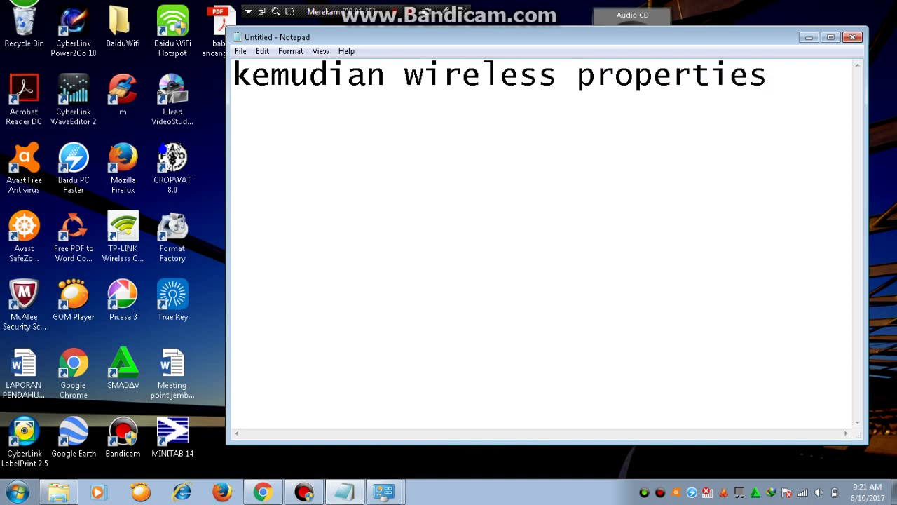
Step: Clear and minimize the note, and bring up the security settings in the White Coffee connection's wireless properties
{"action": "key", "text": "ctrl+a"}
{"action": "key", "text": "BackSpace"}
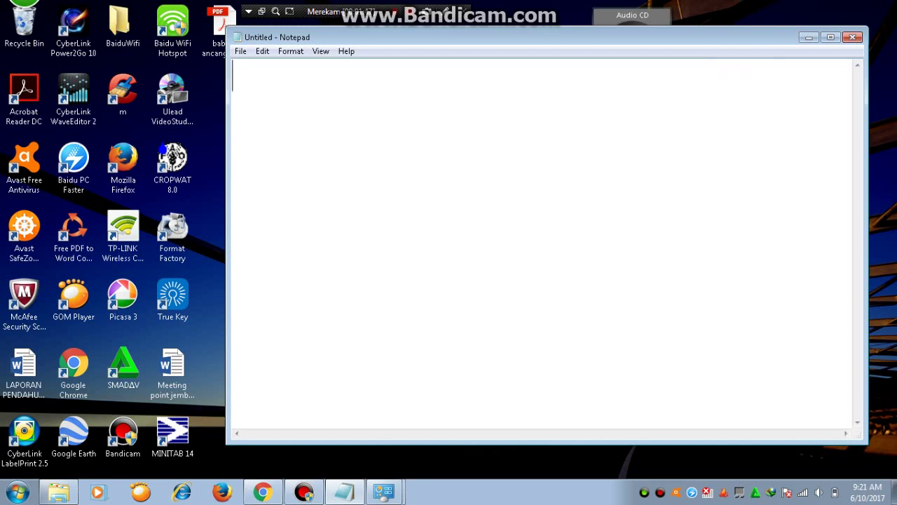
{"action": "left_click", "coordinate": [808, 37]}
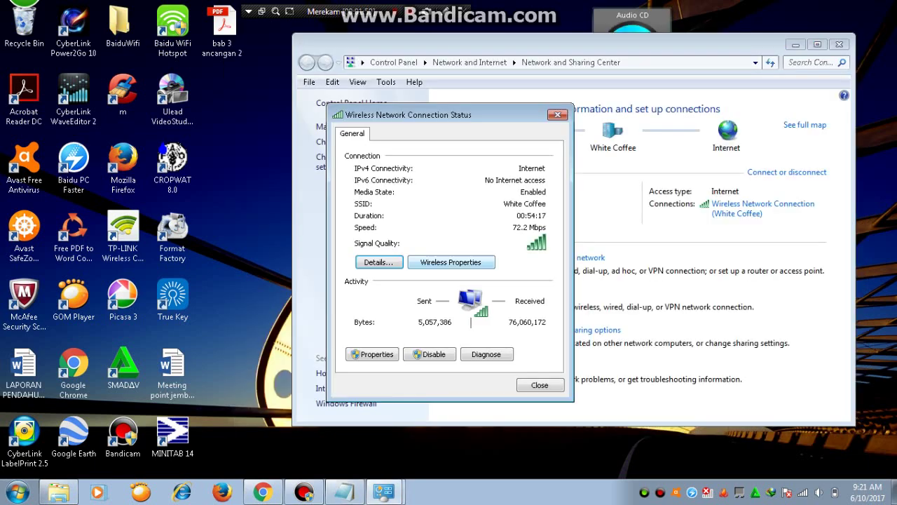
{"action": "left_click", "coordinate": [451, 262]}
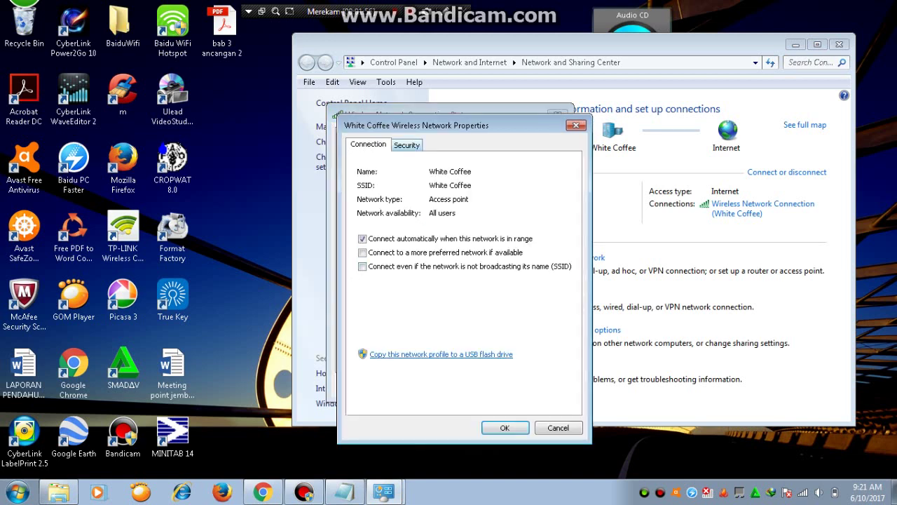
{"action": "left_click", "coordinate": [407, 145]}
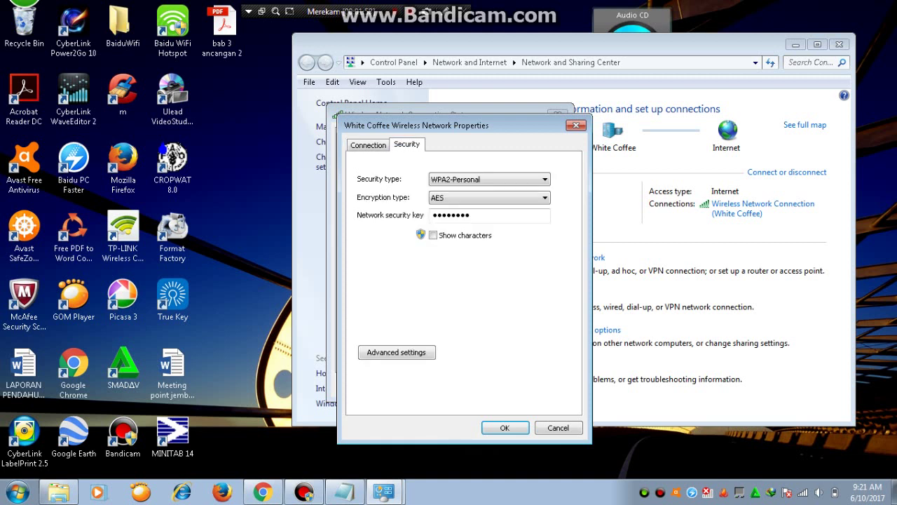
Step: Switch to Notepad and write "klik security" in the empty note
{"action": "left_click", "coordinate": [345, 492]}
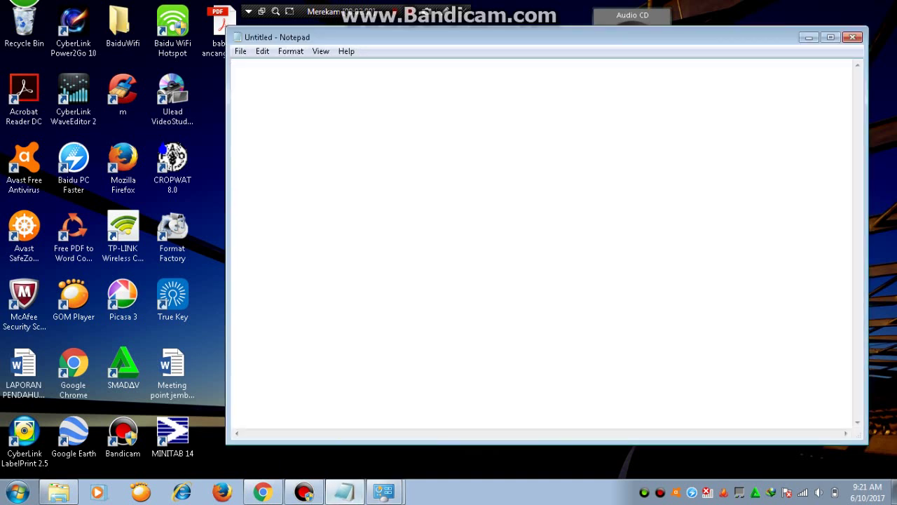
{"action": "type", "text": "klik "}
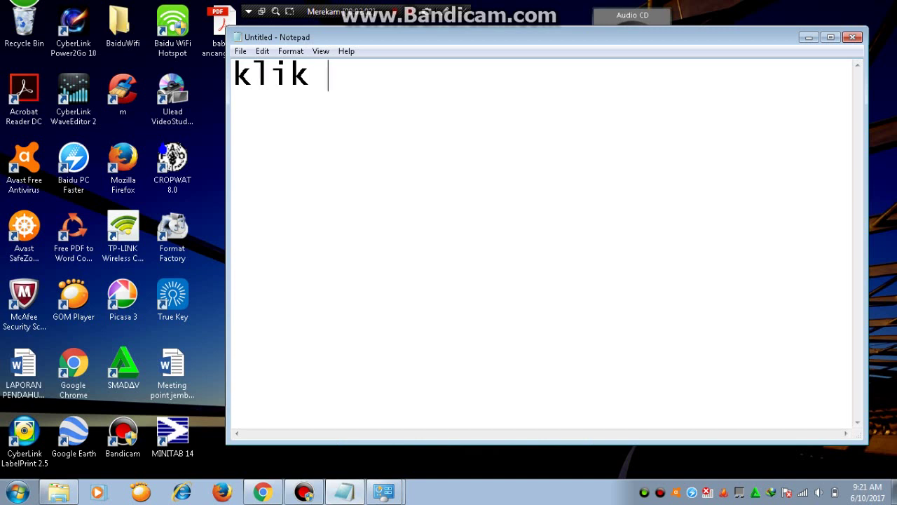
{"action": "type", "text": "sec"}
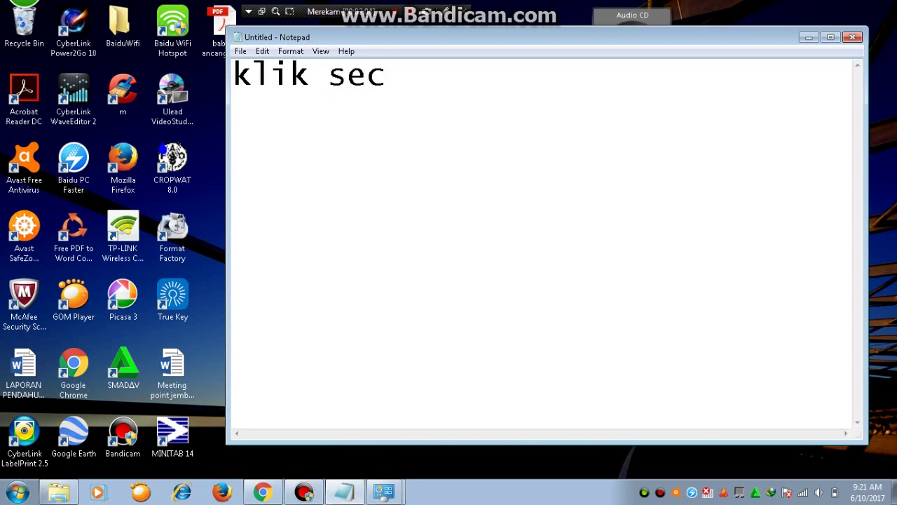
{"action": "type", "text": "urity"}
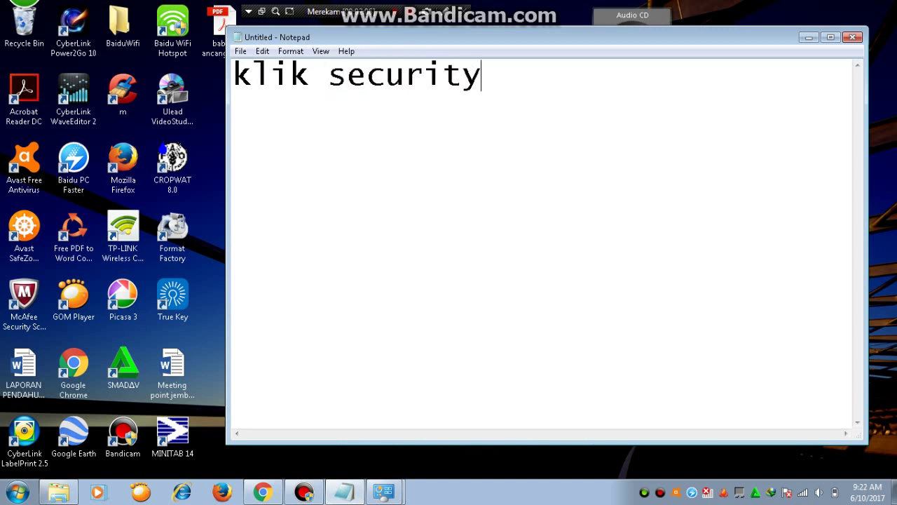
Step: Clear and minimize the note, and enable Show characters for the White Coffee network security key
{"action": "key", "text": "ctrl+a"}
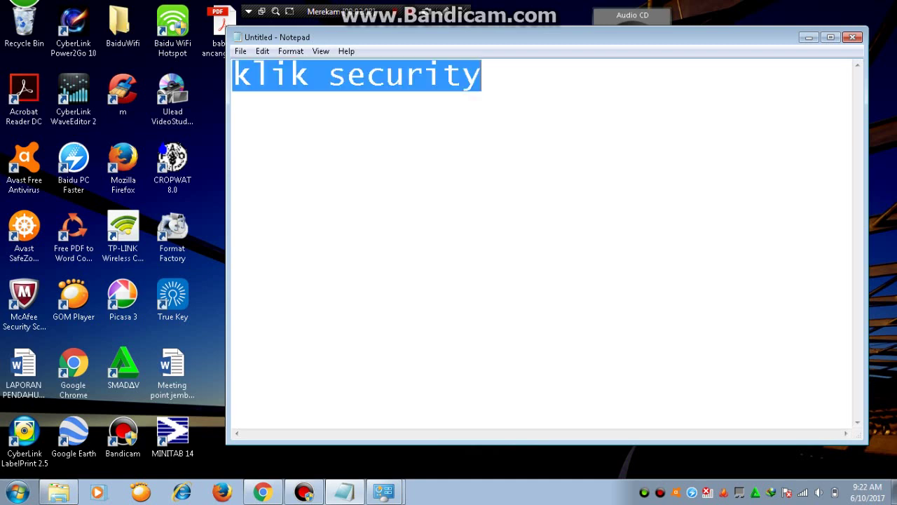
{"action": "key", "text": "BackSpace"}
{"action": "left_click", "coordinate": [808, 37]}
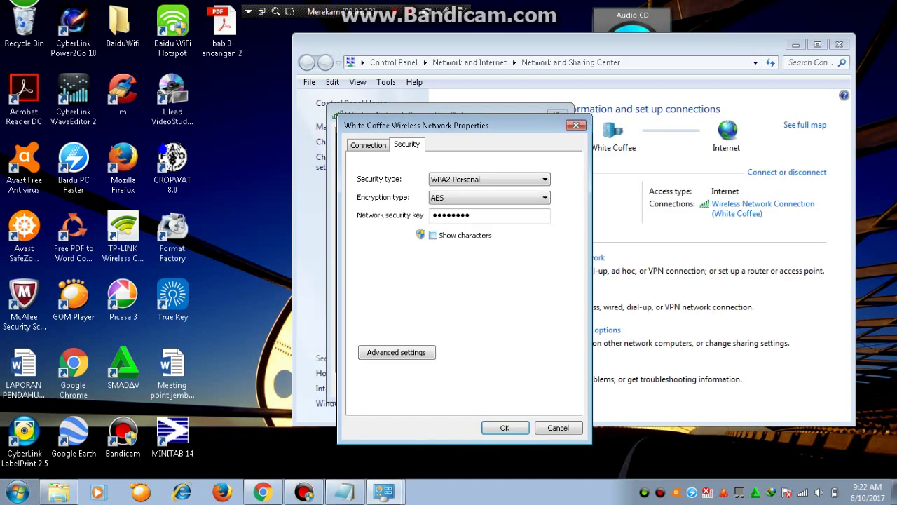
{"action": "left_click", "coordinate": [434, 236]}
Step: Switch to Notepad and write "kemudian centang show" in the empty note
{"action": "left_click", "coordinate": [345, 492]}
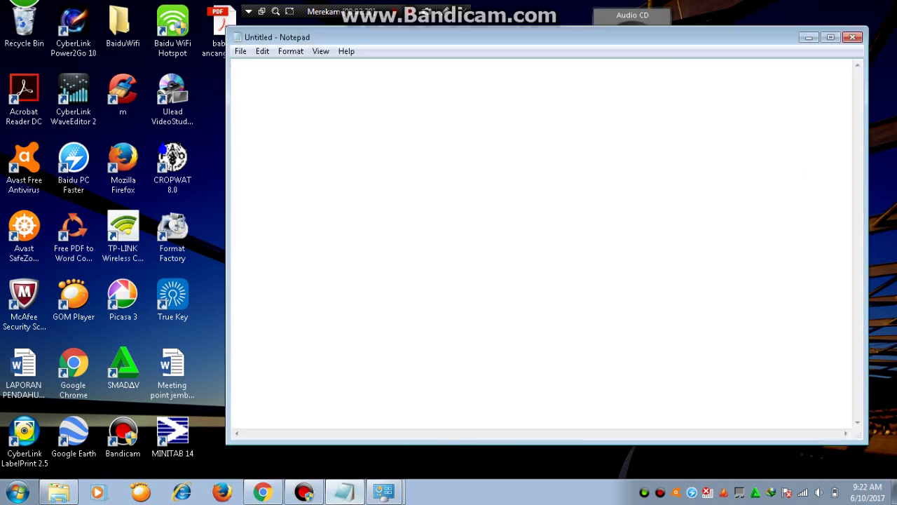
{"action": "type", "text": "kemu"}
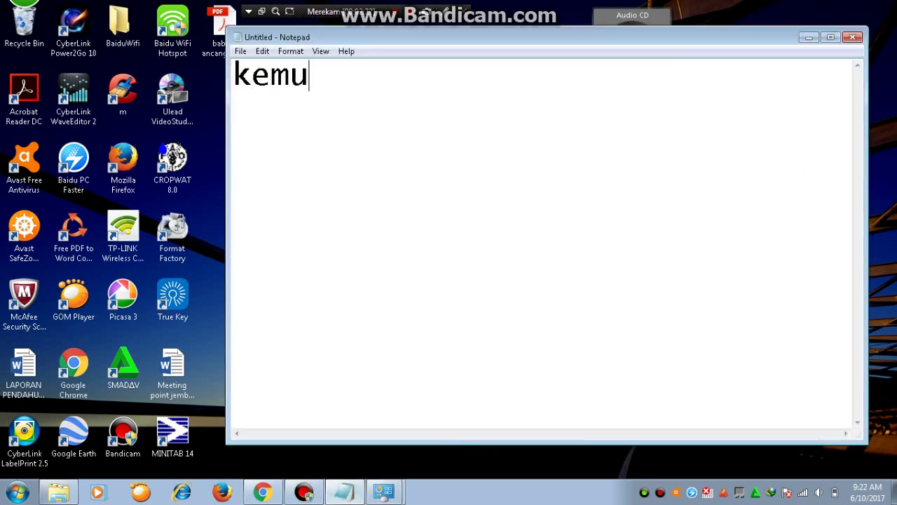
{"action": "type", "text": "dian"}
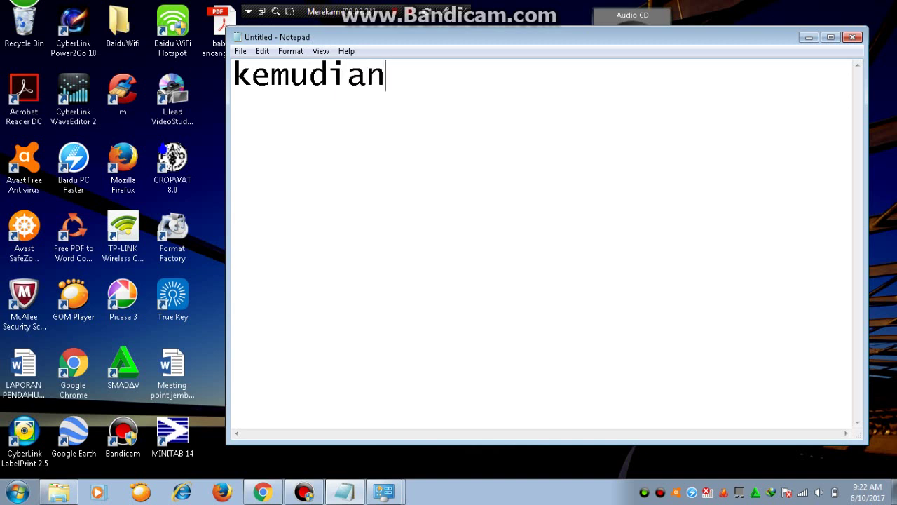
{"action": "type", "text": " centan"}
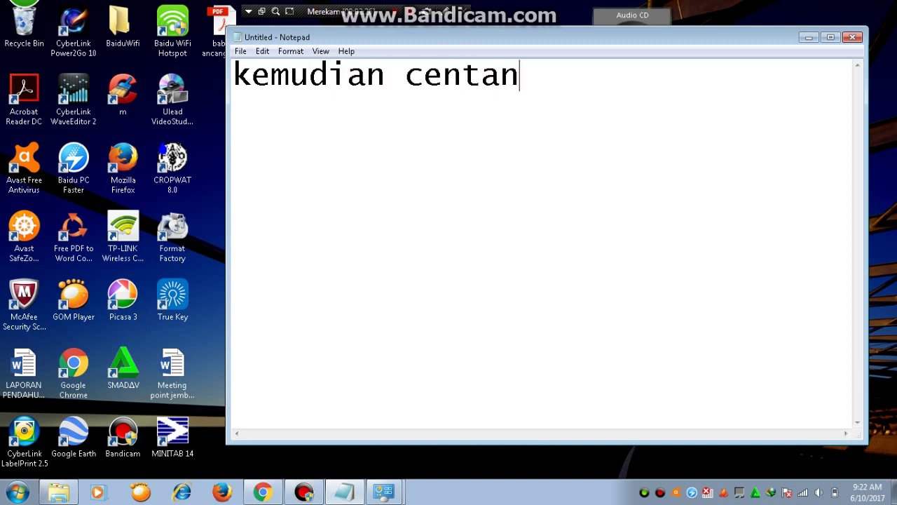
{"action": "type", "text": "g show"}
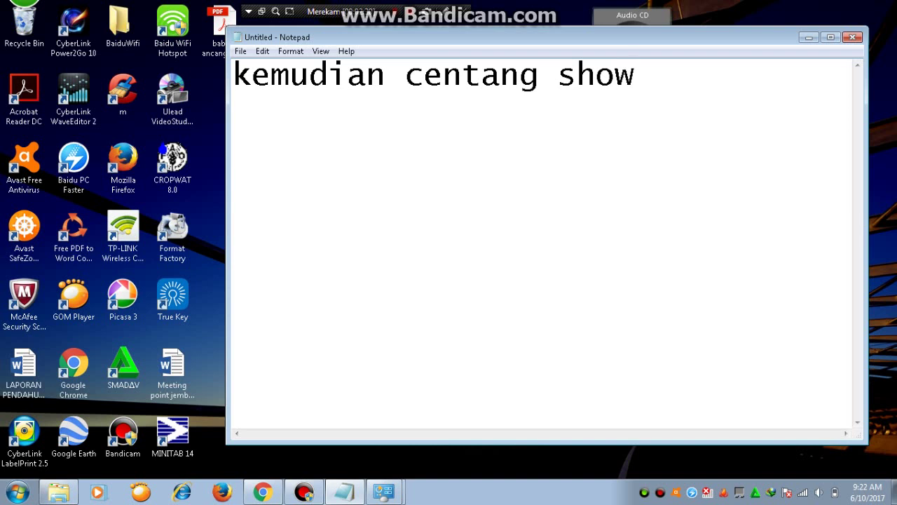
Step: Clear and minimize the note, and confirm the White Coffee wireless network properties to close them
{"action": "key", "text": "ctrl+a"}
{"action": "key", "text": "BackSpace"}
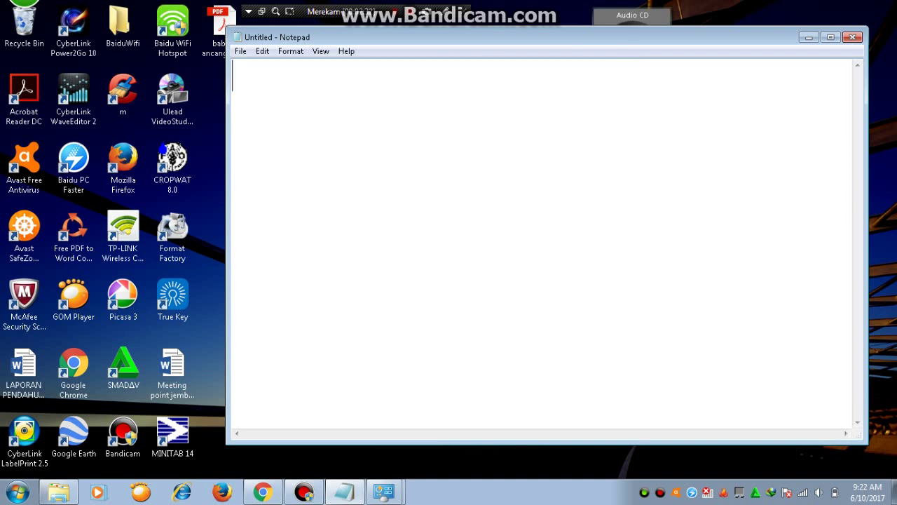
{"action": "left_click", "coordinate": [808, 37]}
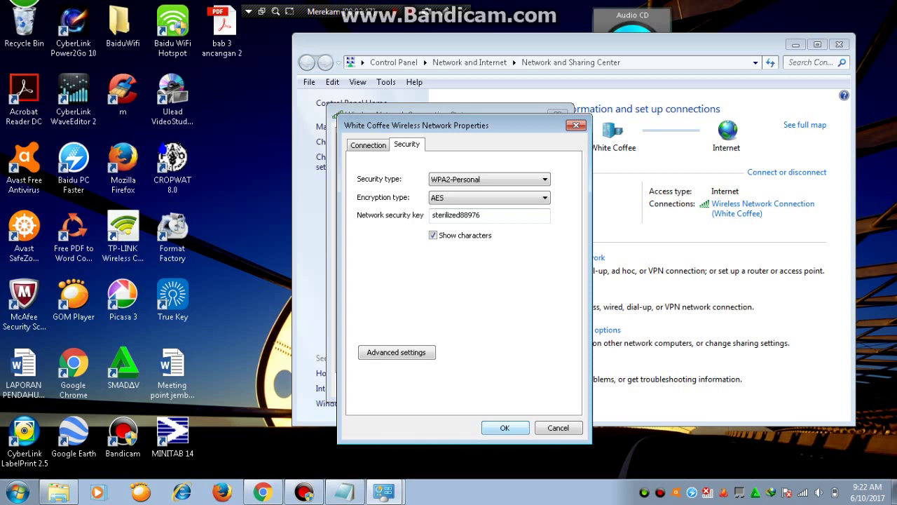
{"action": "key", "text": "Return"}
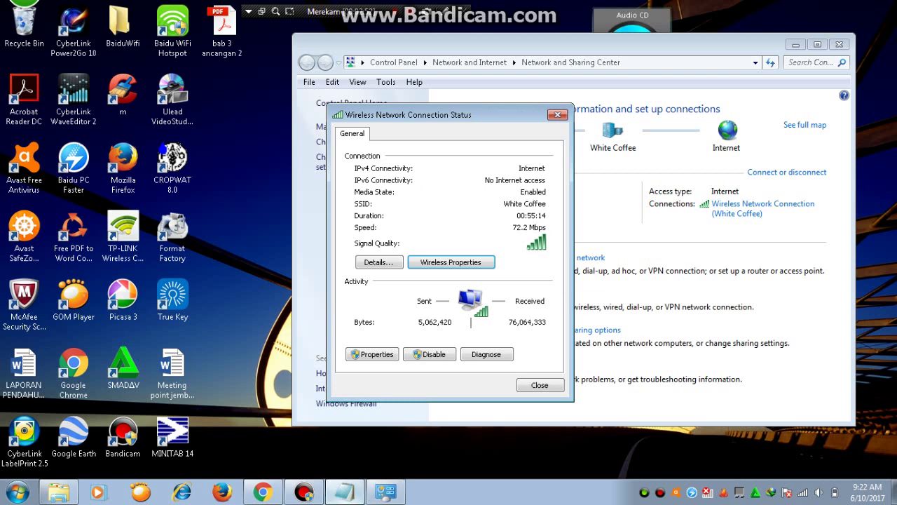
Step: Switch to Notepad and write "maka password wifi aakan muncul" in the empty note
{"action": "left_click", "coordinate": [345, 493]}
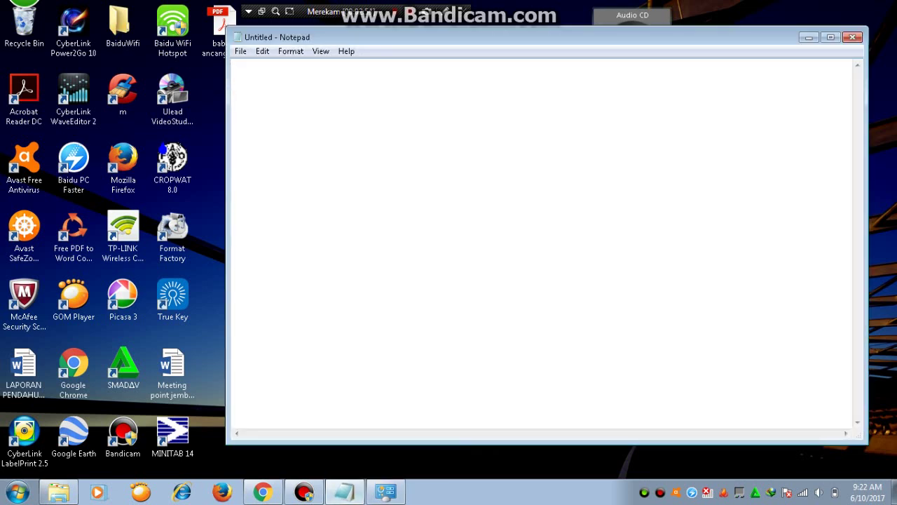
{"action": "type", "text": "maka passwo"}
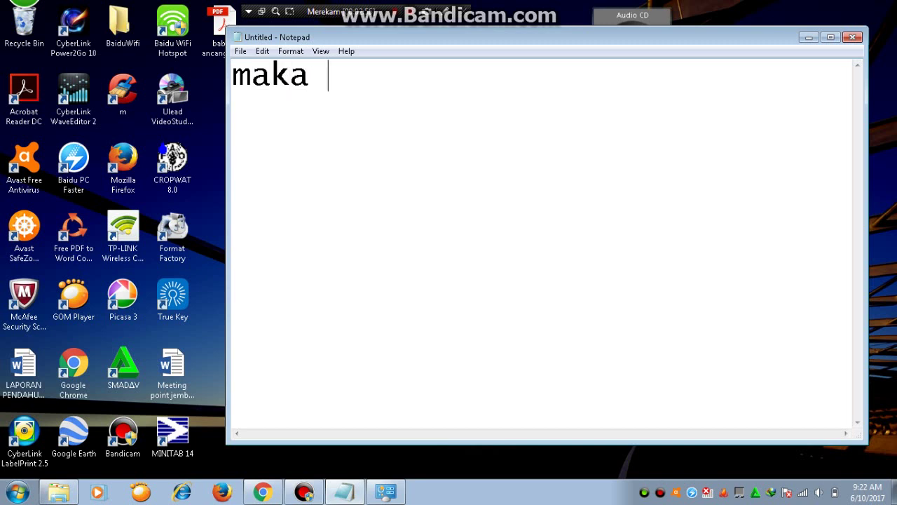
{"action": "type", "text": "r"}
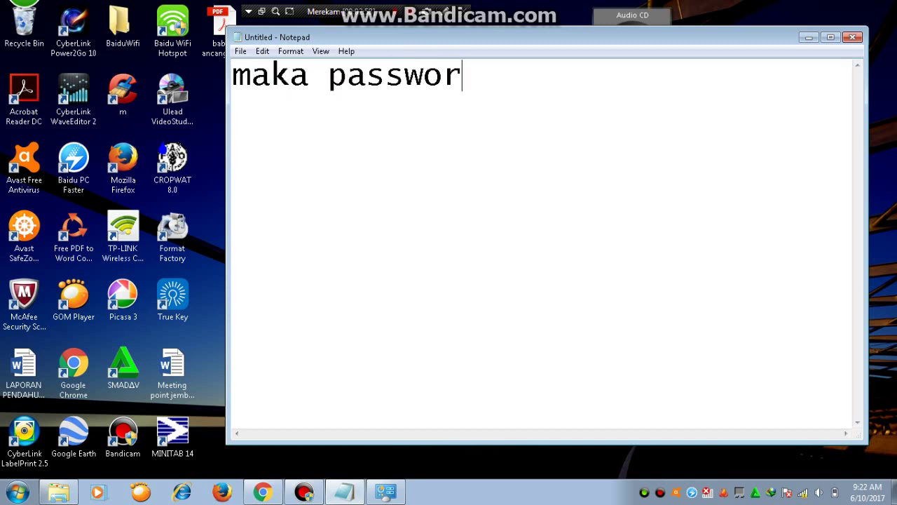
{"action": "type", "text": "d wifi"}
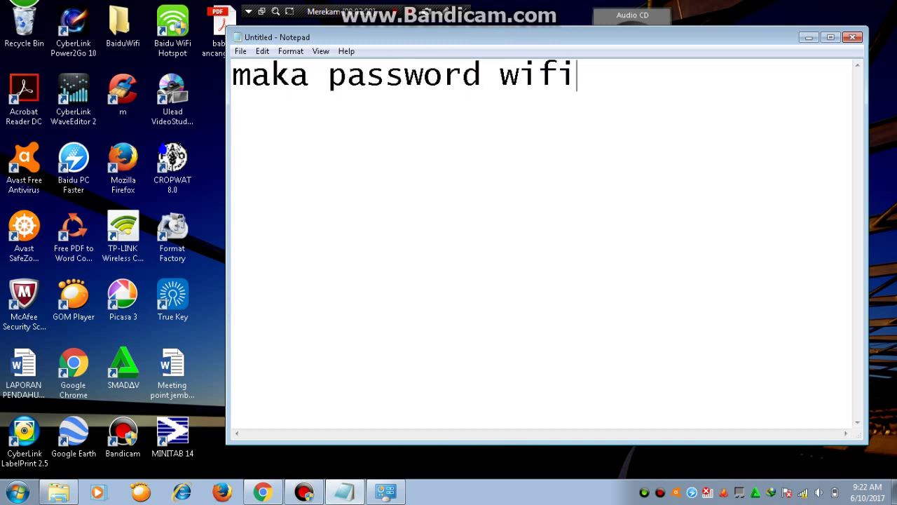
{"action": "type", "text": " aakan "}
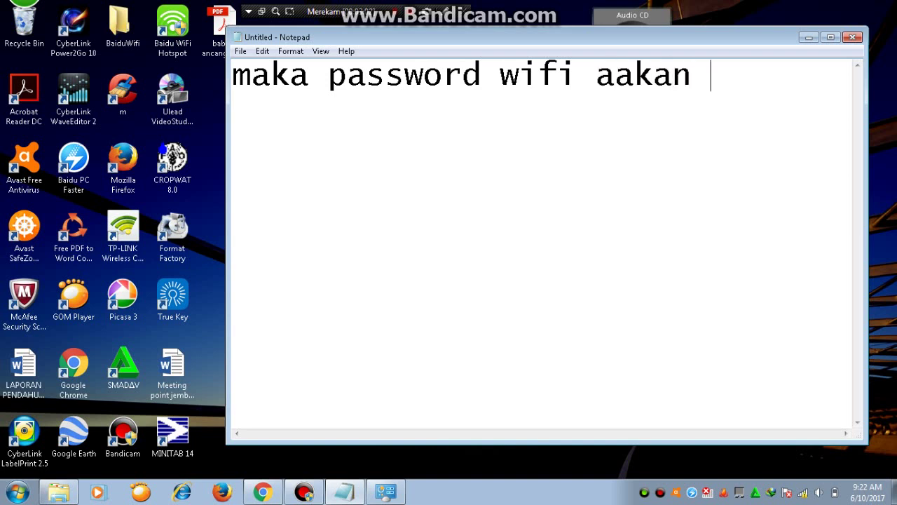
{"action": "type", "text": "muncul"}
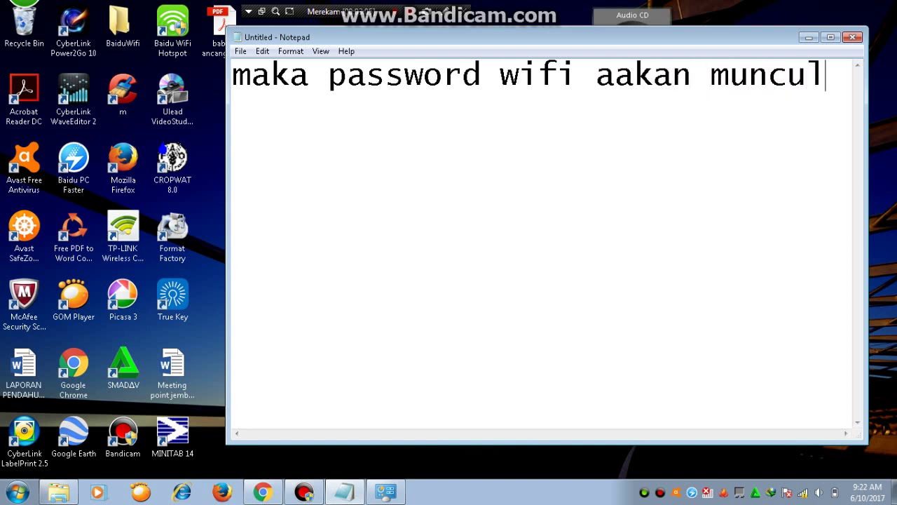
Step: Replace the note's text with two closing lines: "demikian tips yang saya berikan" and "semoga bermanfaat !!!!"
{"action": "key", "text": "ctrl+a"}
{"action": "key", "text": "BackSpace"}
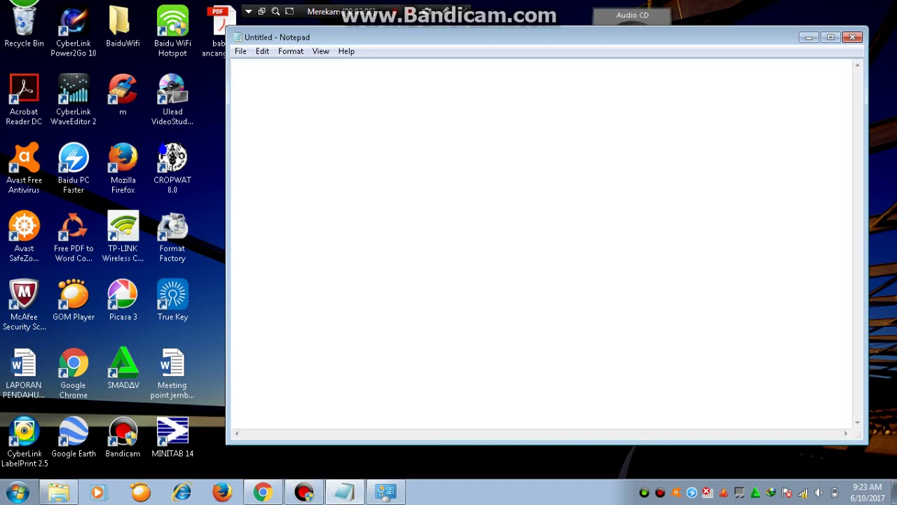
{"action": "type", "text": "demikian"}
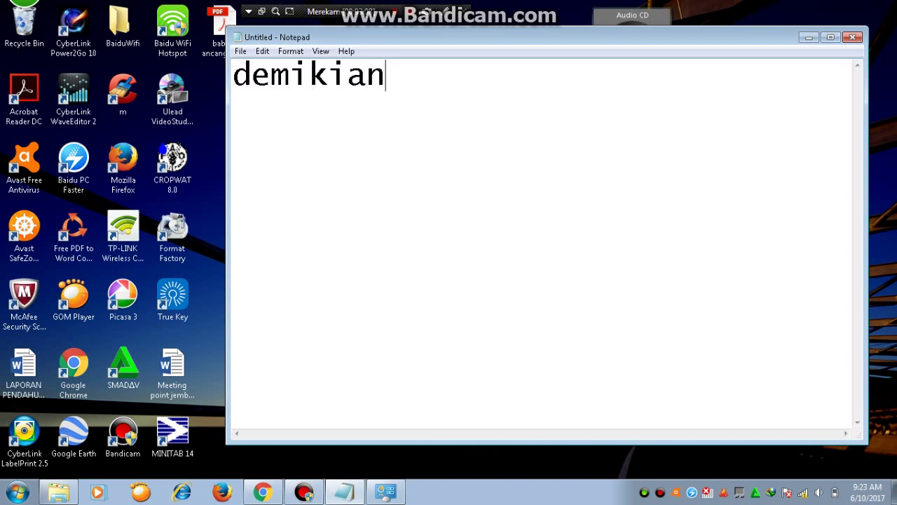
{"action": "type", "text": " tips "}
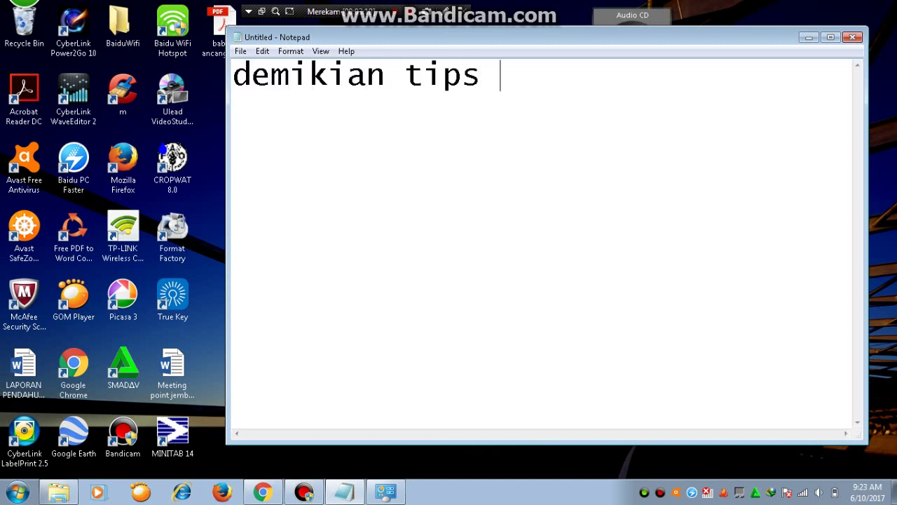
{"action": "type", "text": "yang s"}
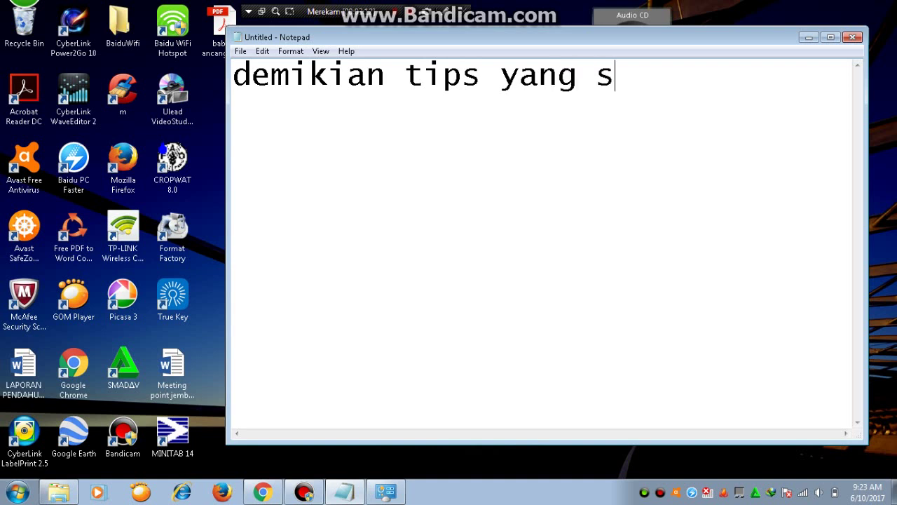
{"action": "type", "text": "aya berikan"}
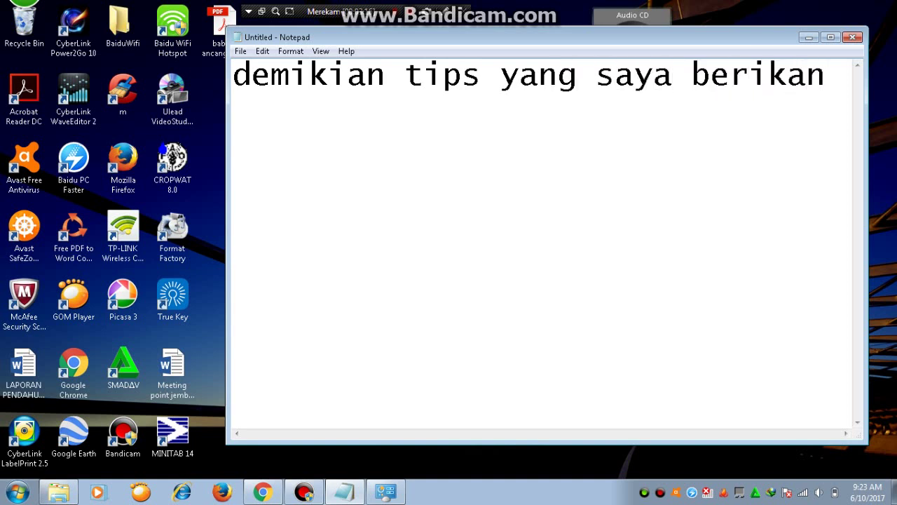
{"action": "key", "text": "Return"}
{"action": "type", "text": "semoga ber"}
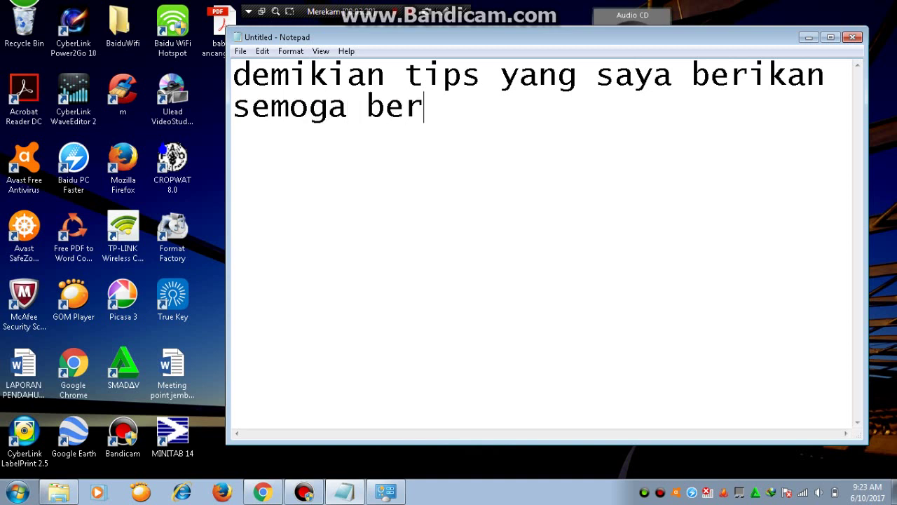
{"action": "type", "text": "manfaat "}
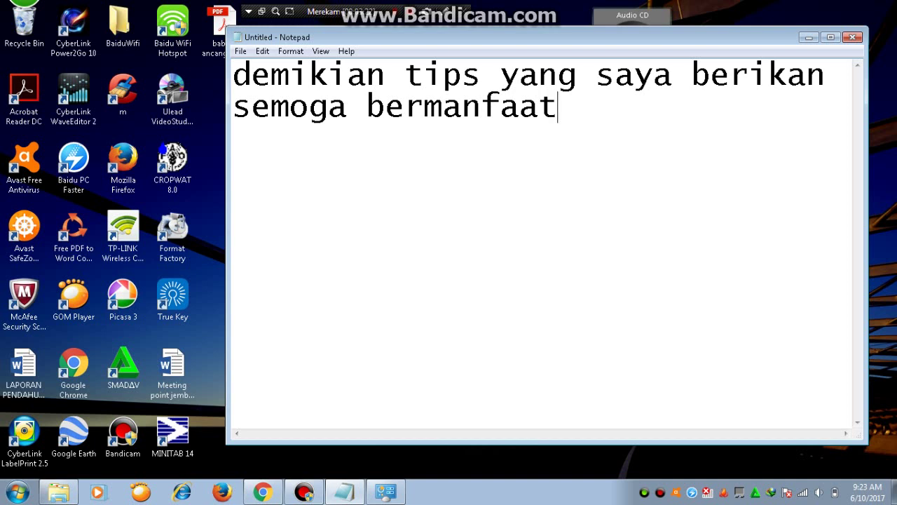
{"action": "type", "text": "!!!!"}
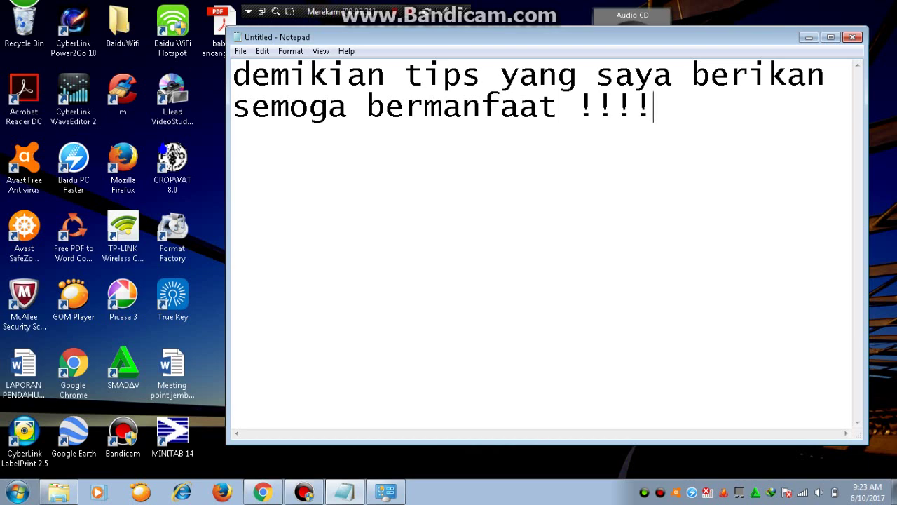
Step: Minimize the note and the Network and Sharing Center window to return to the desktop
{"action": "left_click", "coordinate": [808, 37]}
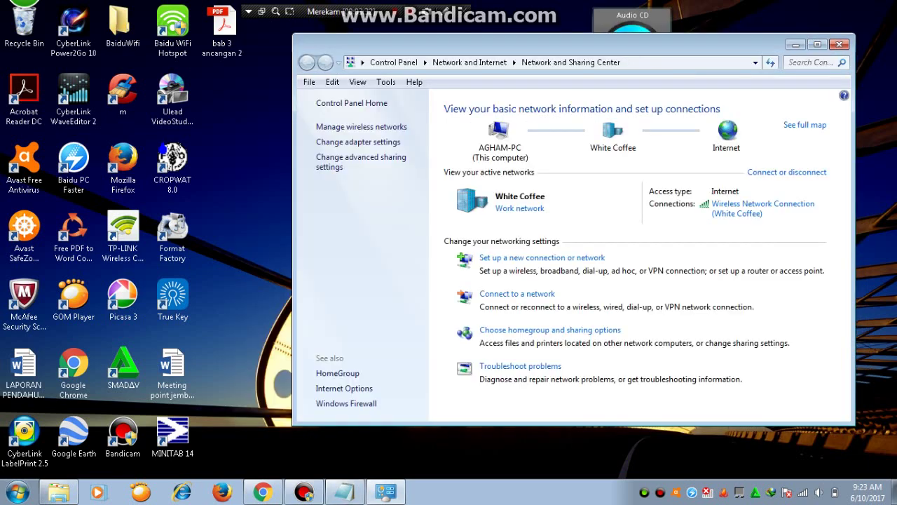
{"action": "left_click", "coordinate": [796, 42]}
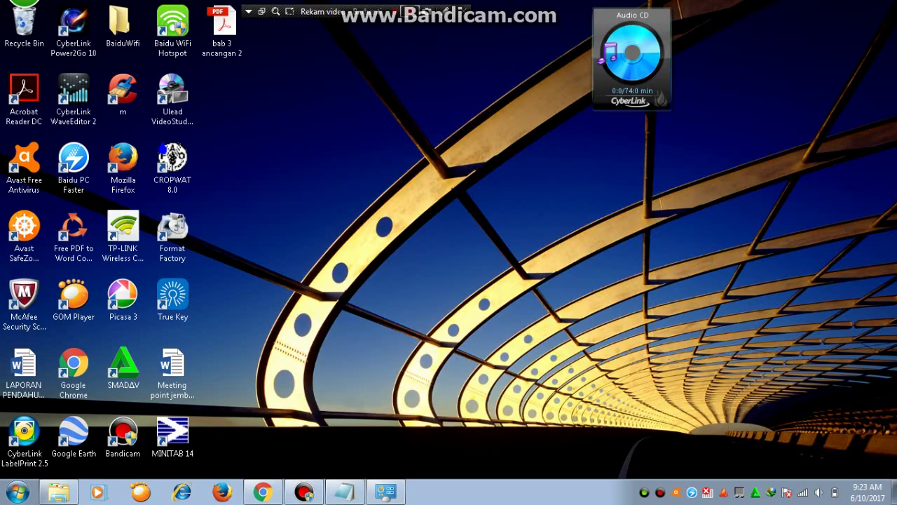